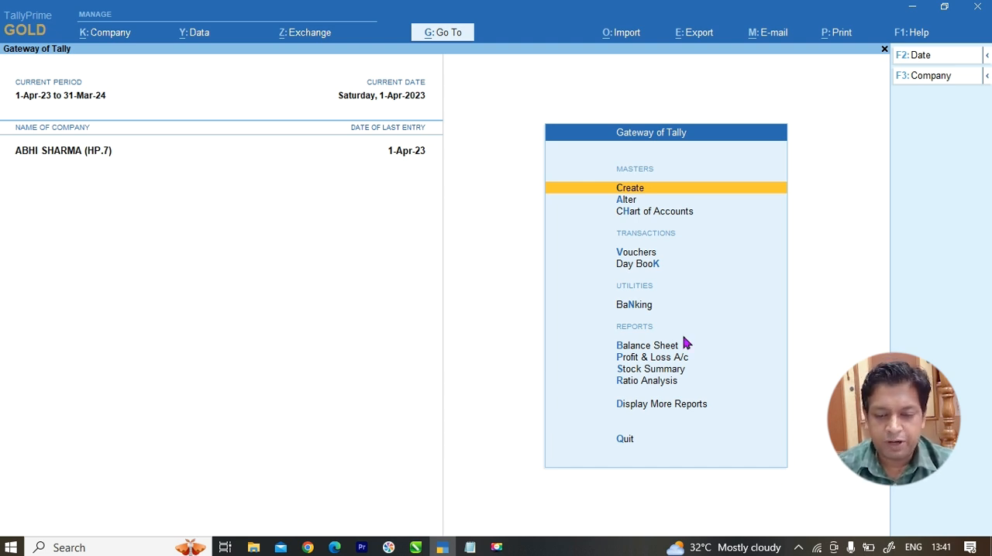
Step: Start a new sales voucher with Cash as the party account
{"action": "key", "text": "Down"}
{"action": "key", "text": "Down"}
{"action": "key", "text": "Down"}
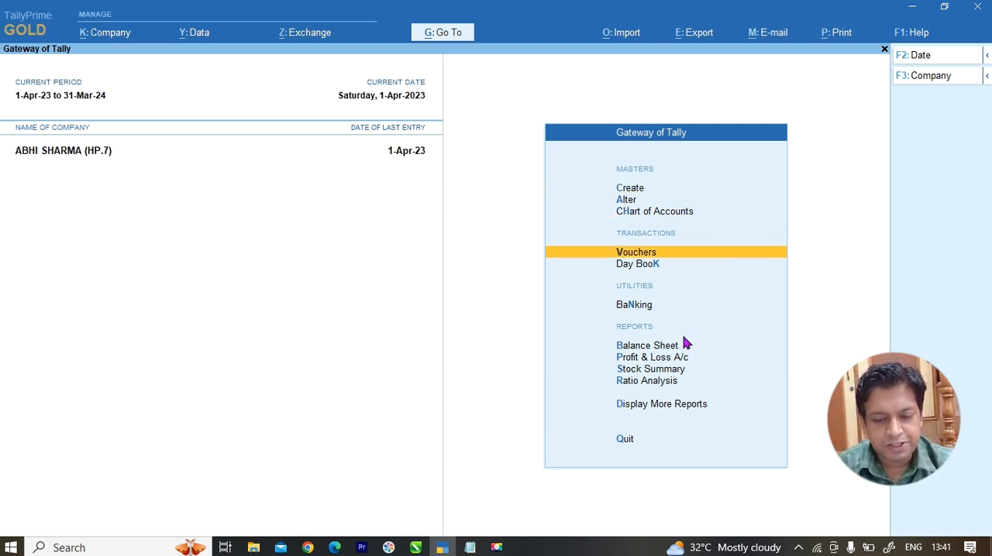
{"action": "key", "text": "Return"}
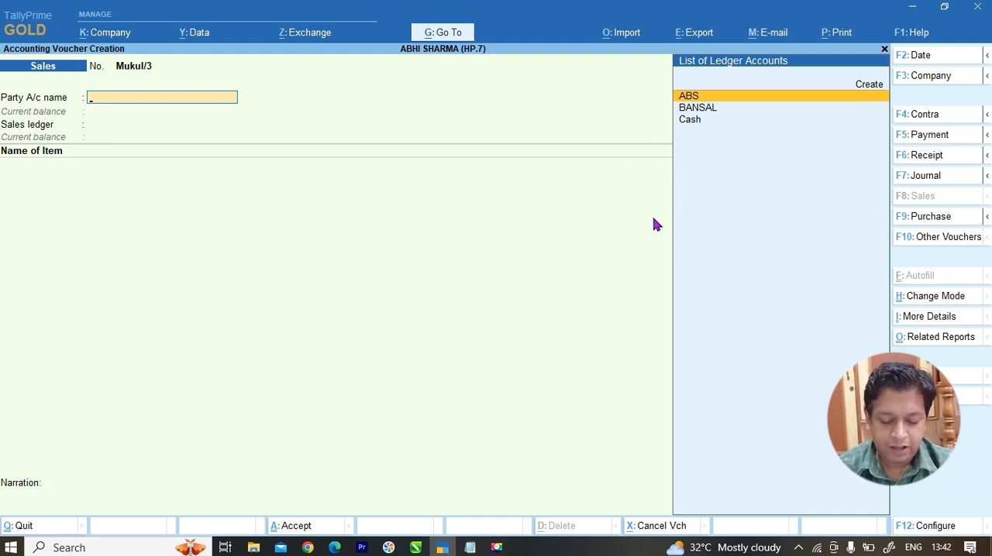
{"action": "type", "text": "Ca"}
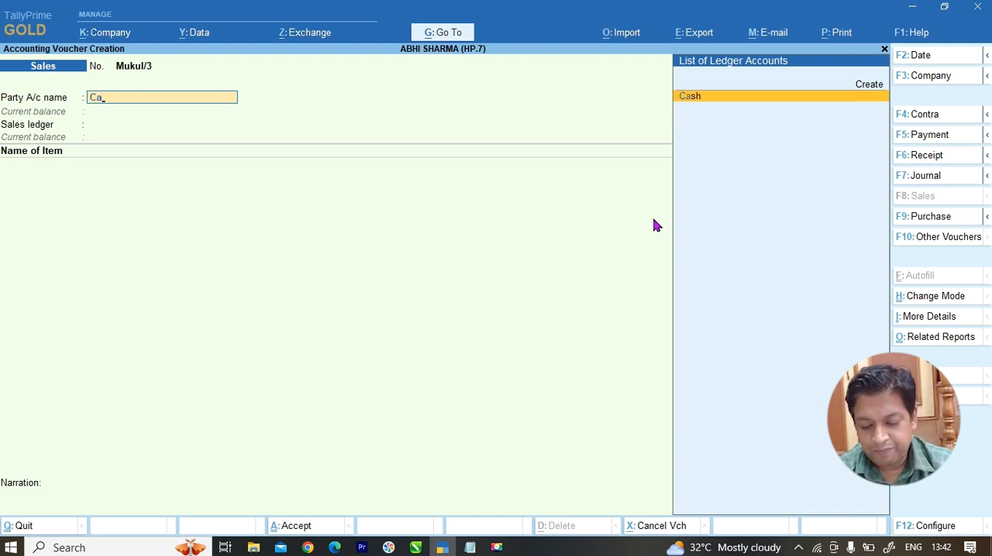
{"action": "key", "text": "Return"}
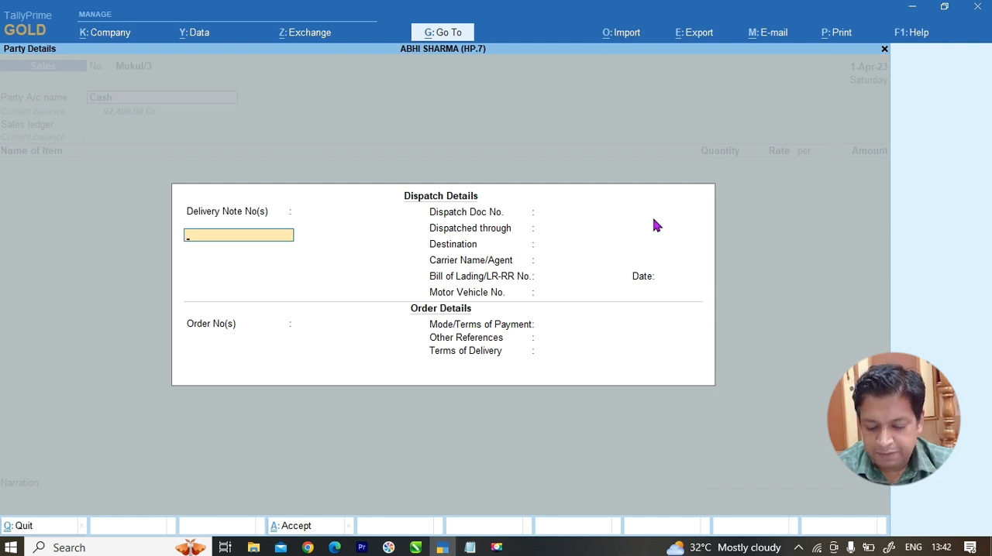
Step: Pass through the voucher's dispatch and order details, leaving all of them blank
{"action": "key", "text": "Return"}
{"action": "key", "text": "Return"}
{"action": "key", "text": "Return"}
{"action": "key", "text": "Return"}
{"action": "key", "text": "Return"}
{"action": "key", "text": "Return"}
{"action": "key", "text": "Return"}
{"action": "key", "text": "Return"}
{"action": "key", "text": "Return"}
{"action": "key", "text": "Return"}
{"action": "key", "text": "Return"}
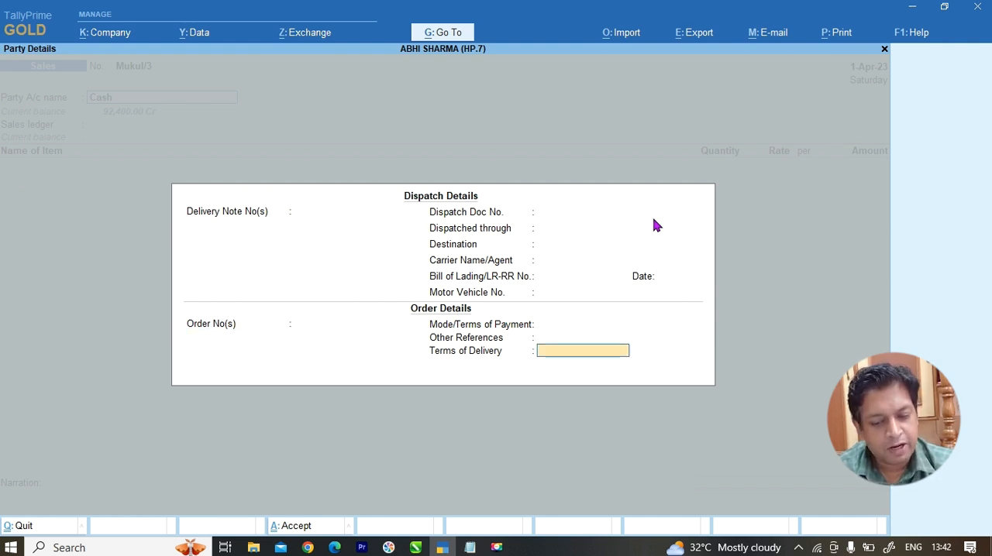
{"action": "key", "text": "Return"}
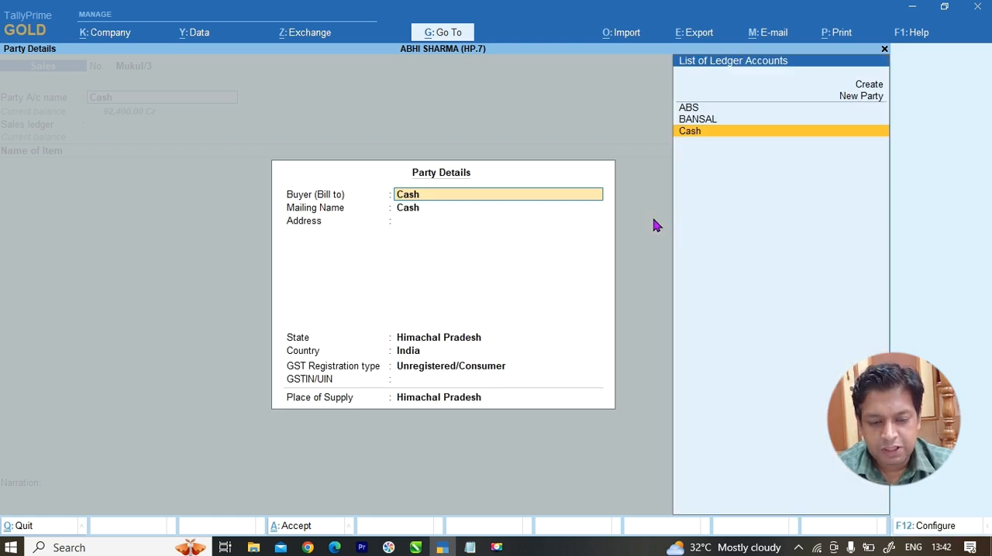
Step: Accept the Cash buyer details as they are and choose SALE A/C as the sales ledger
{"action": "key", "text": "Return"}
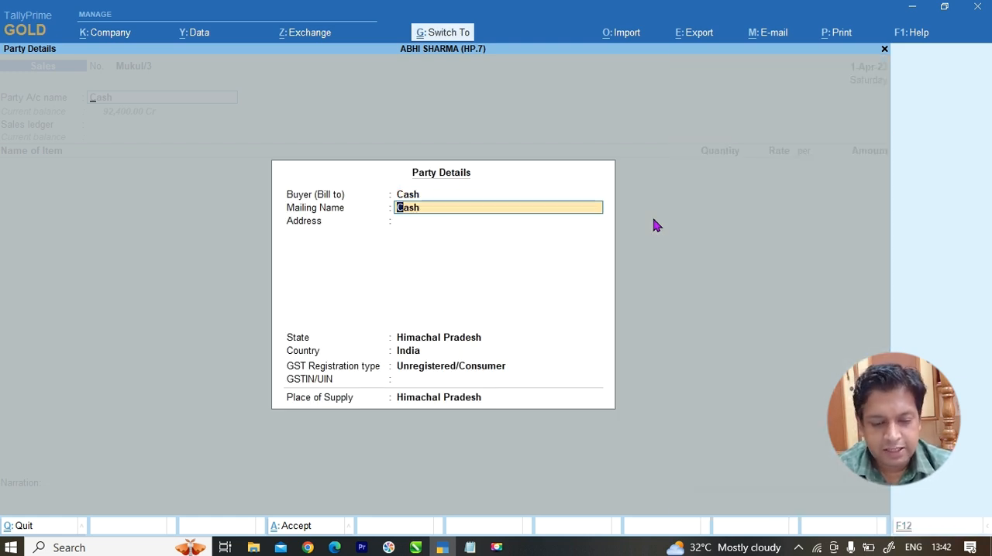
{"action": "key", "text": "ctrl+a"}
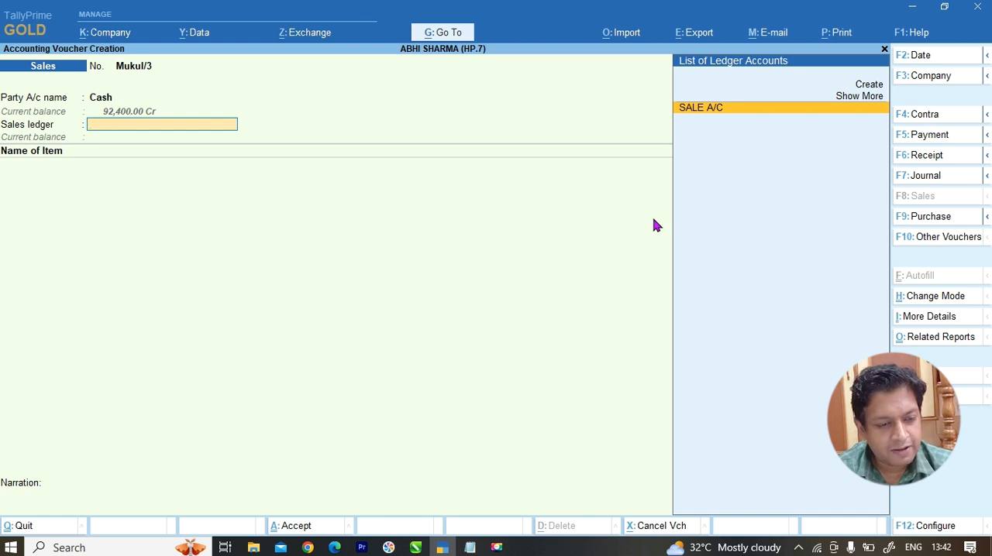
{"action": "key", "text": "Return"}
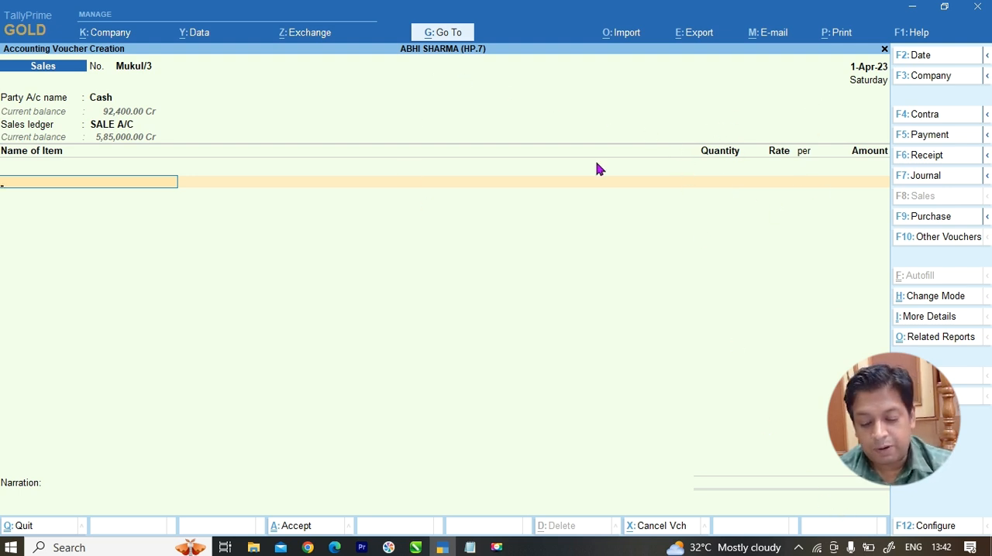
Step: Enable the company feature for separate Actual and Billed Quantity columns in invoices and save the feature settings
{"action": "key", "text": "F11"}
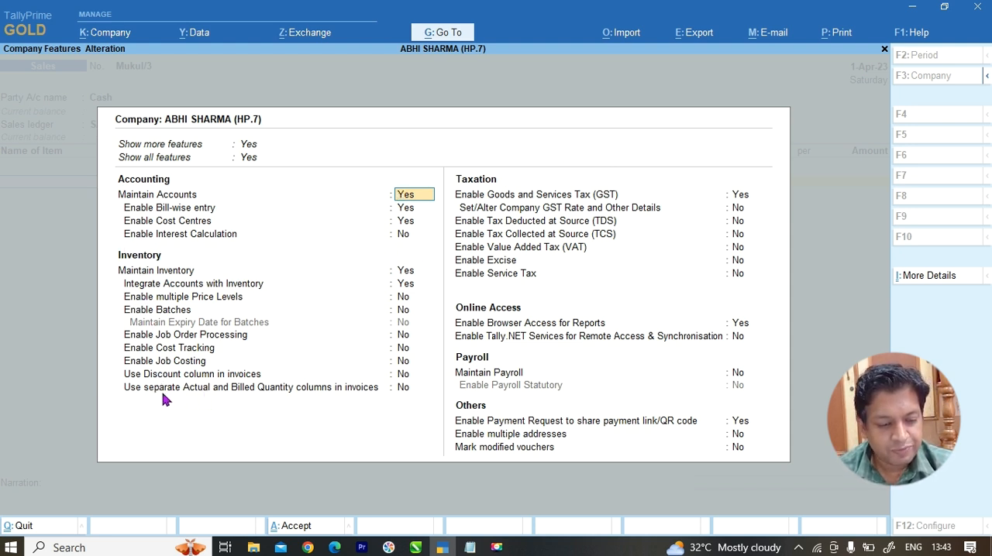
{"action": "left_click", "coordinate": [403, 391]}
{"action": "key", "text": "y"}
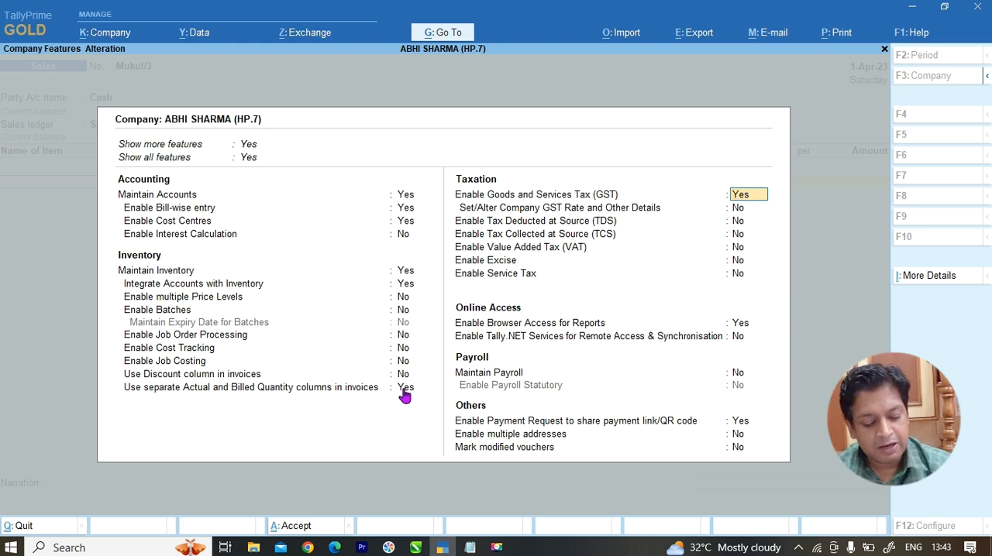
{"action": "key", "text": "ctrl"}
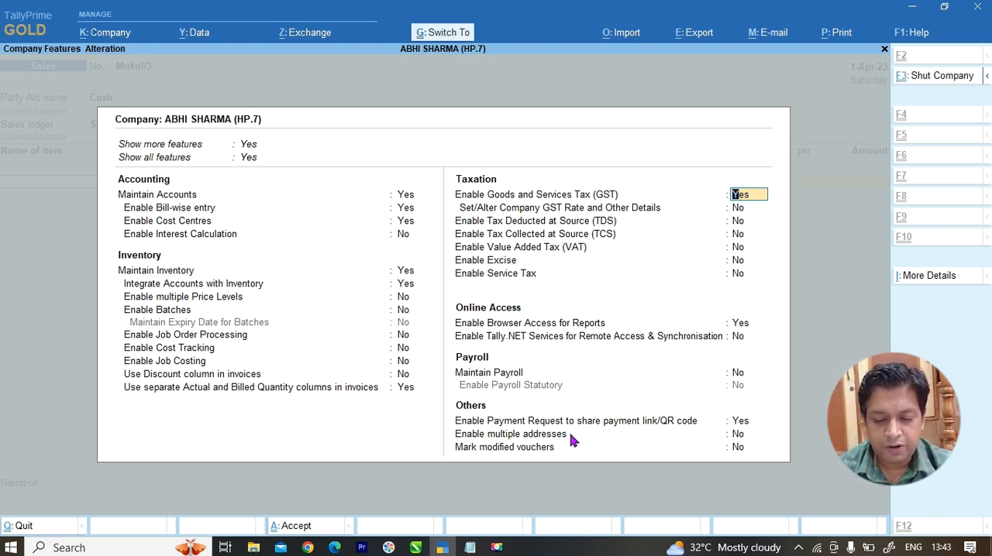
{"action": "key", "text": "ctrl+a"}
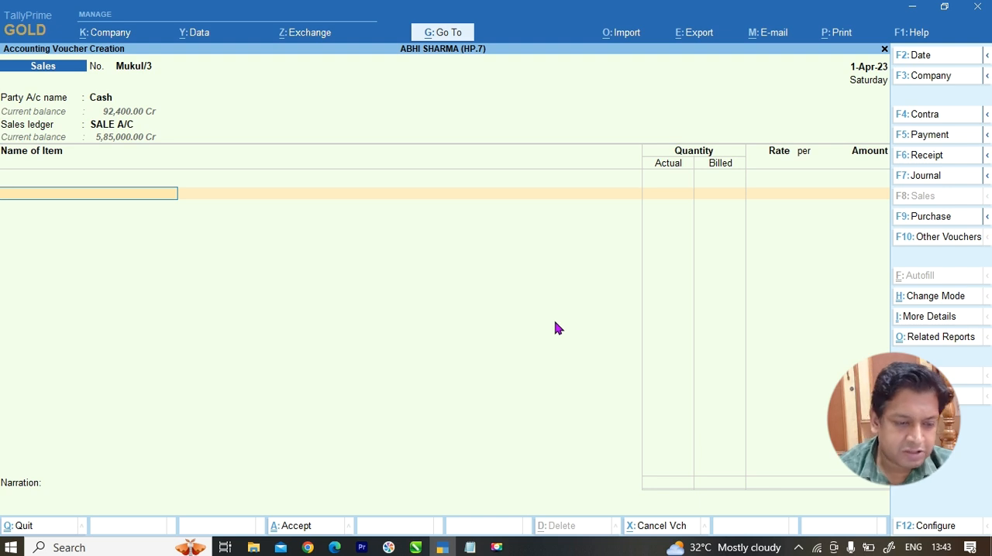
Step: Add REDMI NOTE 8 PRO from the stock items as the voucher's first item
{"action": "left_click", "coordinate": [110, 197]}
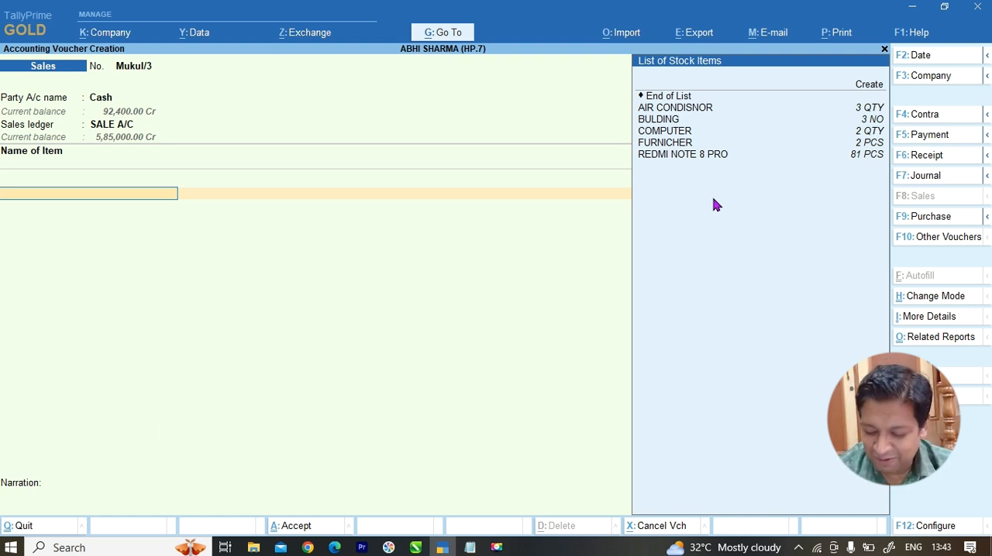
{"action": "key", "text": "Down"}
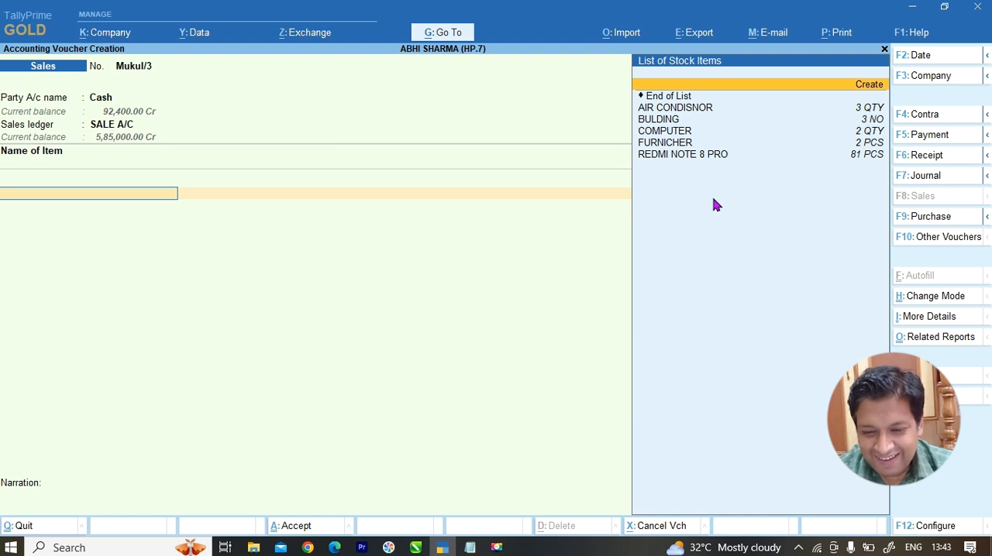
{"action": "key", "text": "Down"}
{"action": "key", "text": "Down"}
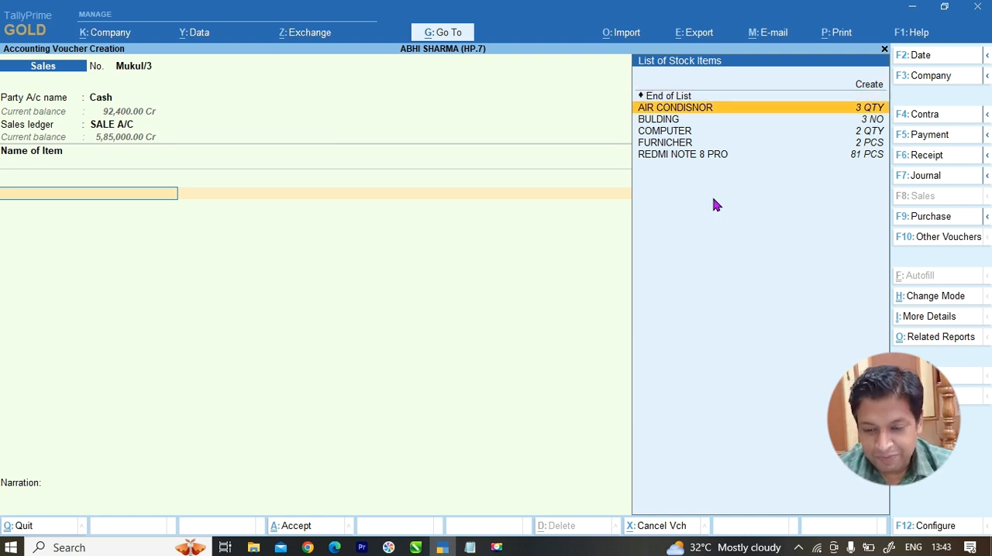
{"action": "key", "text": "Down"}
{"action": "key", "text": "Down"}
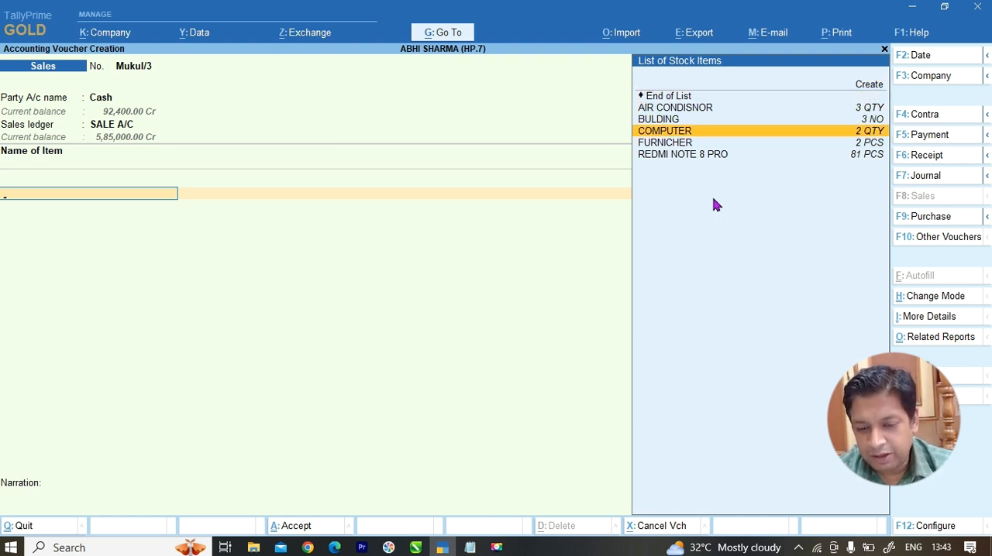
{"action": "key", "text": "Down"}
{"action": "key", "text": "Down"}
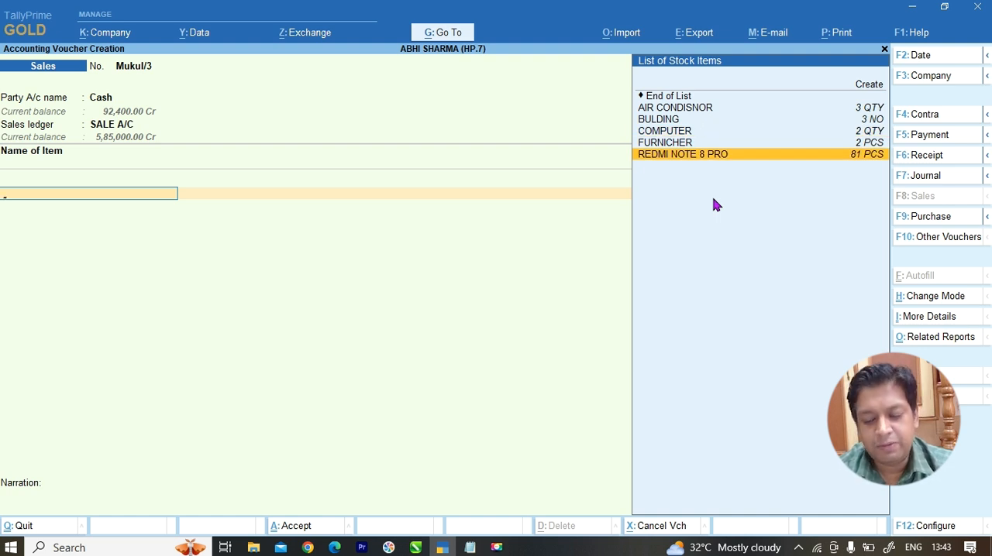
{"action": "key", "text": "Return"}
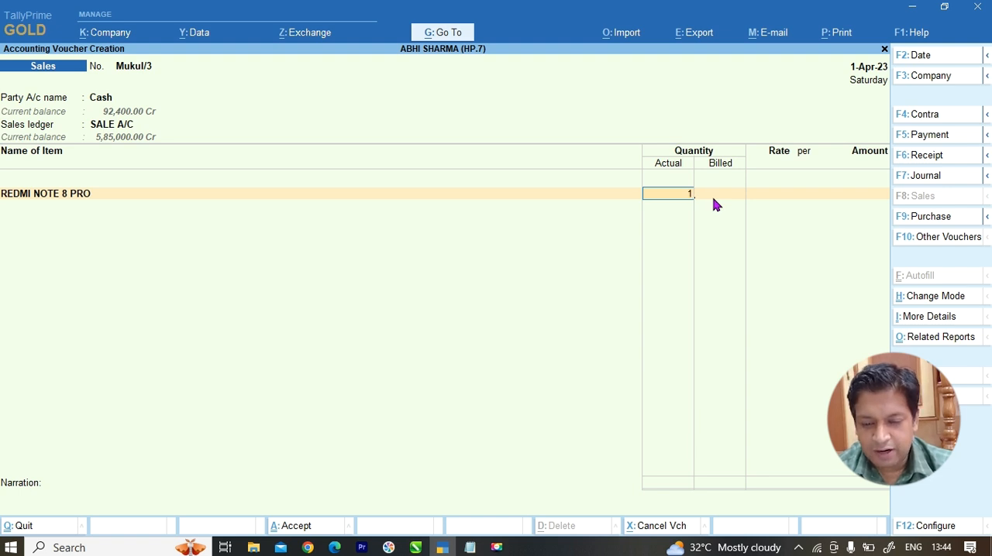
Step: Set the phone's actual quantity to 2 PCS and its billed quantity to 1 PCS
{"action": "key", "text": "Return"}
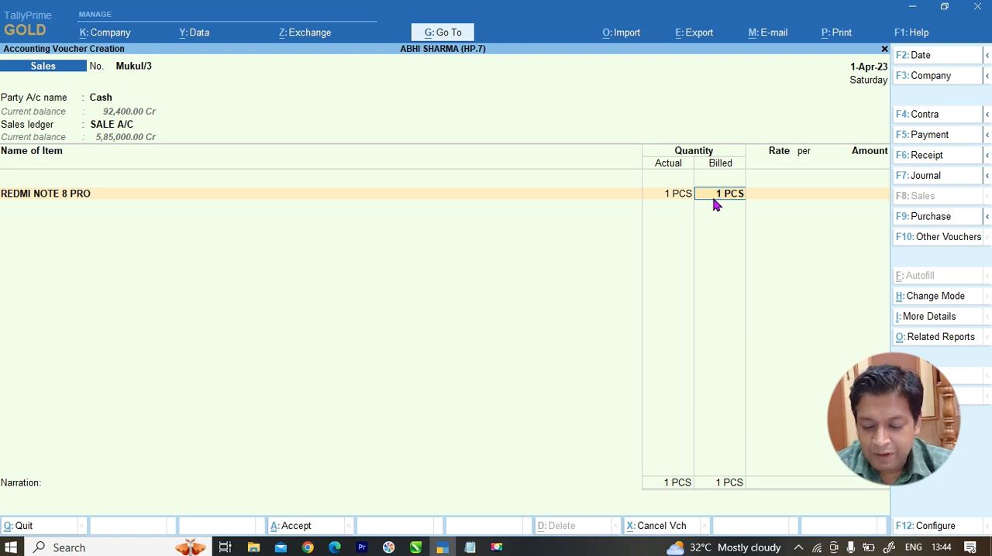
{"action": "key", "text": "BackSpace"}
{"action": "type", "text": "2"}
{"action": "key", "text": "Return"}
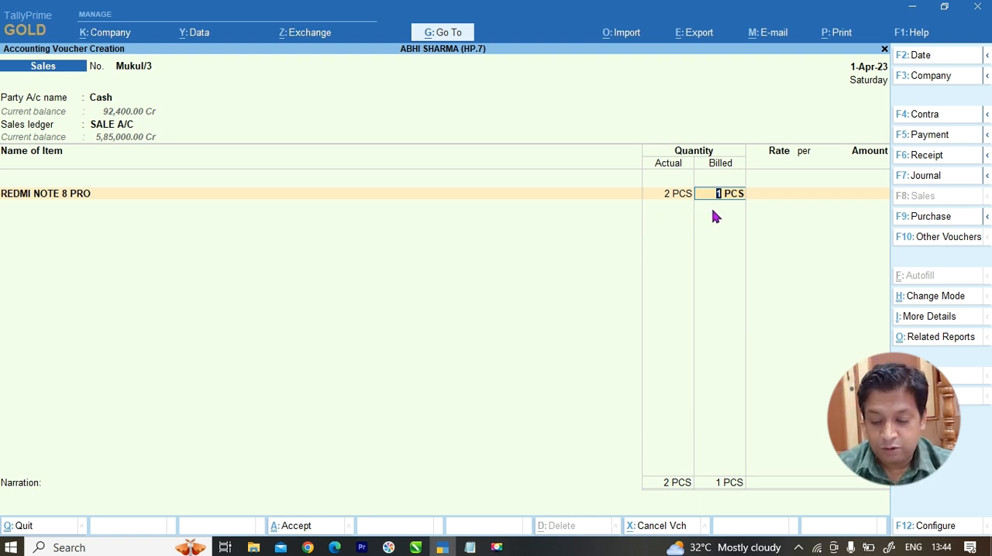
{"action": "key", "text": "Return"}
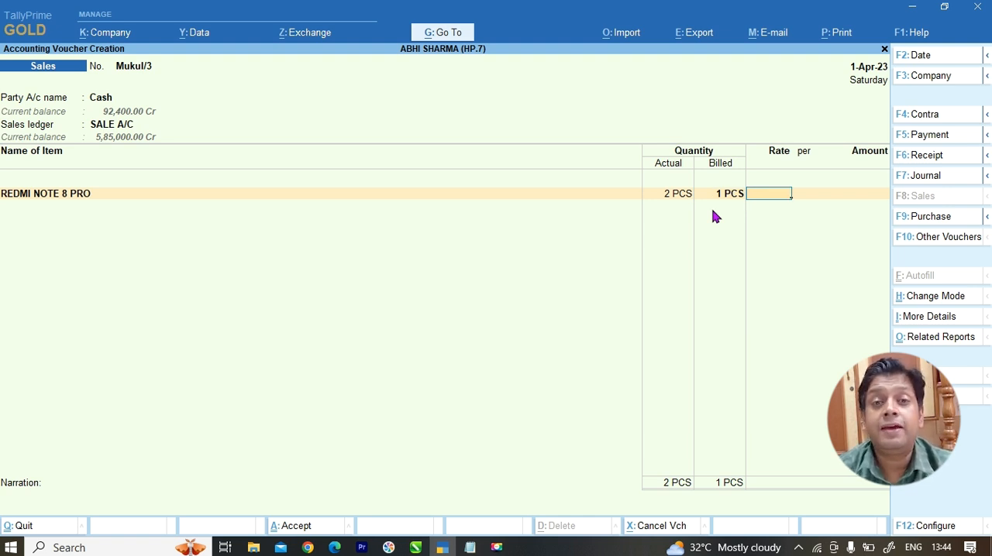
Step: Check the previous purchase rates of REDMI NOTE 8 PRO in its stock query and return to the voucher
{"action": "key", "text": "alt+s"}
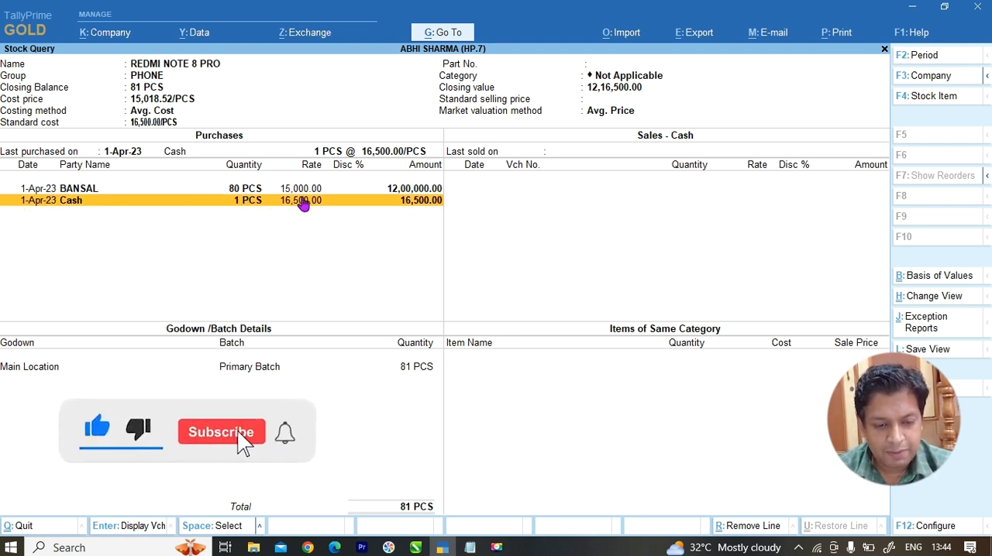
{"action": "left_click", "coordinate": [303, 191]}
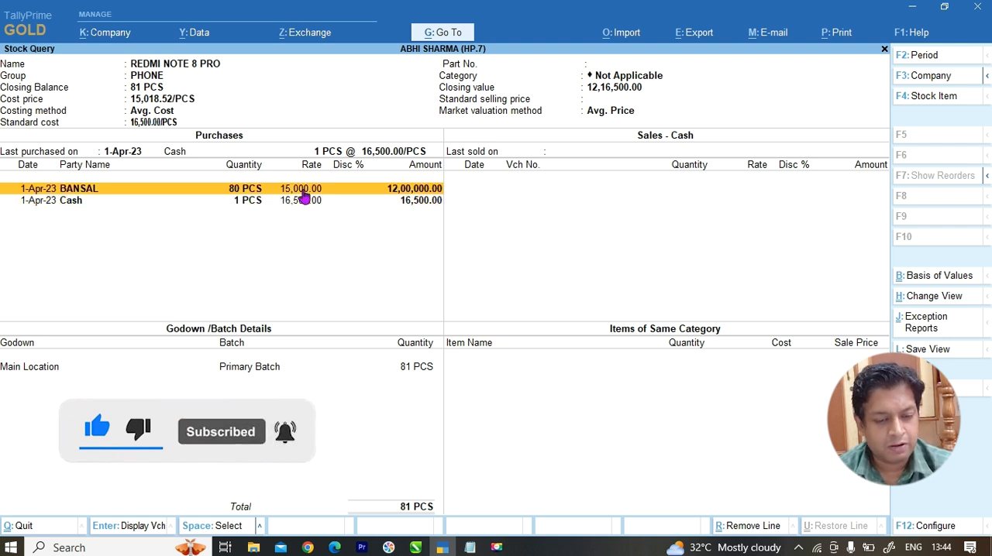
{"action": "key", "text": "Escape"}
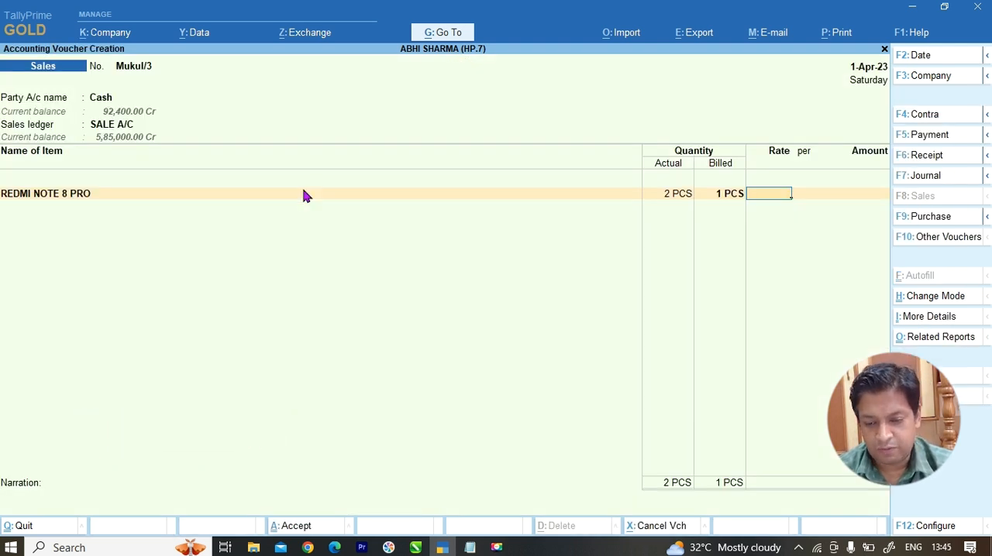
Step: Set the phone's rate to 18,990 per PCS and save the sales voucher
{"action": "type", "text": "18999"}
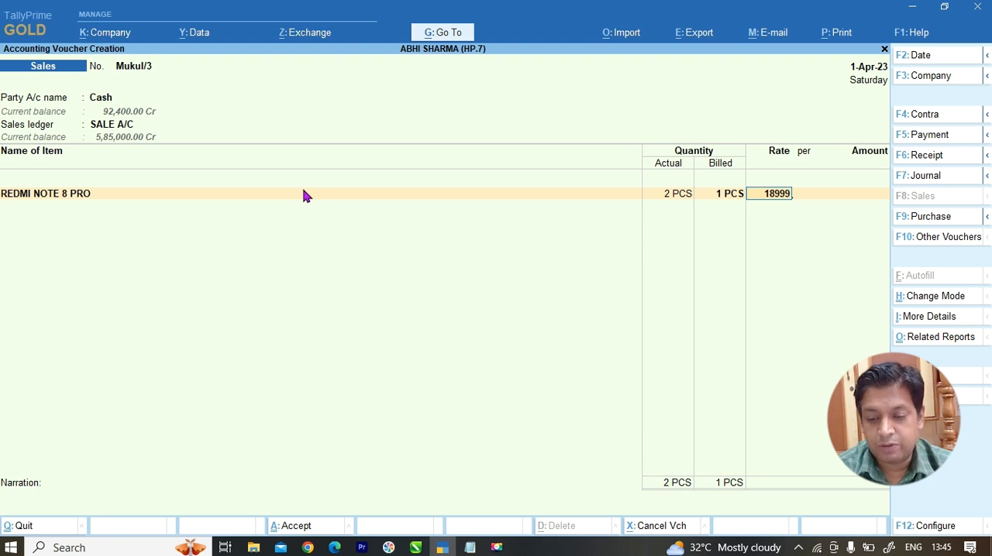
{"action": "key", "text": "BackSpace"}
{"action": "type", "text": "0"}
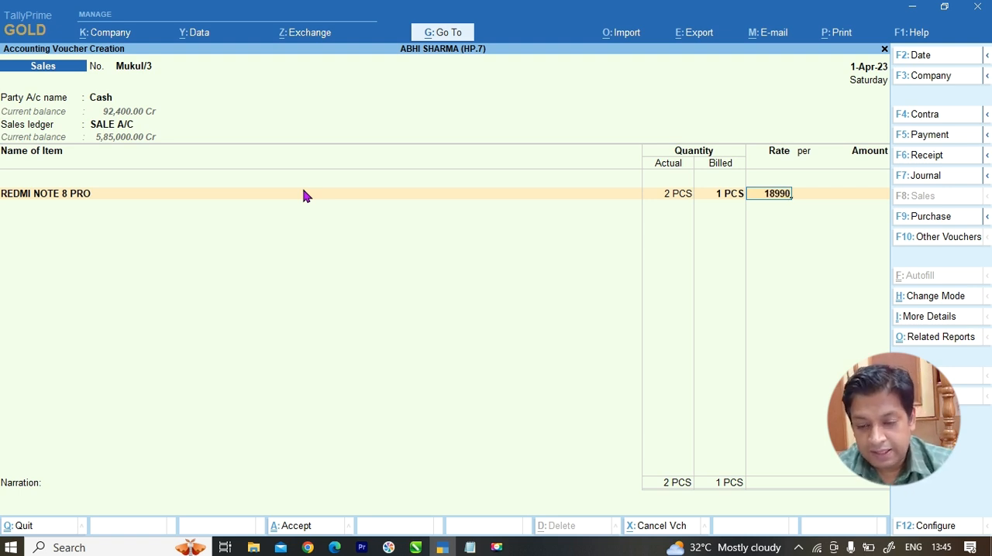
{"action": "key", "text": "Return"}
{"action": "key", "text": "ctrl"}
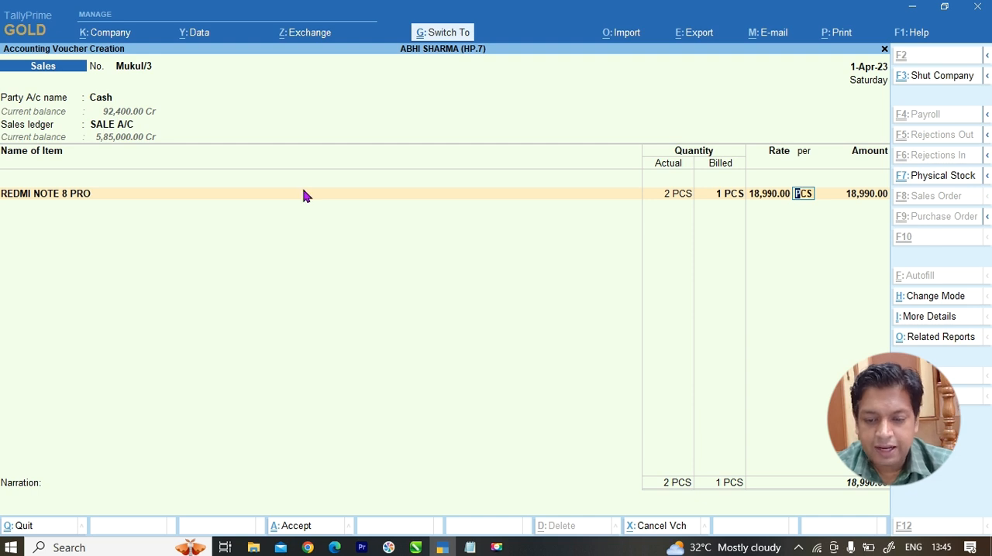
{"action": "key", "text": "ctrl+a"}
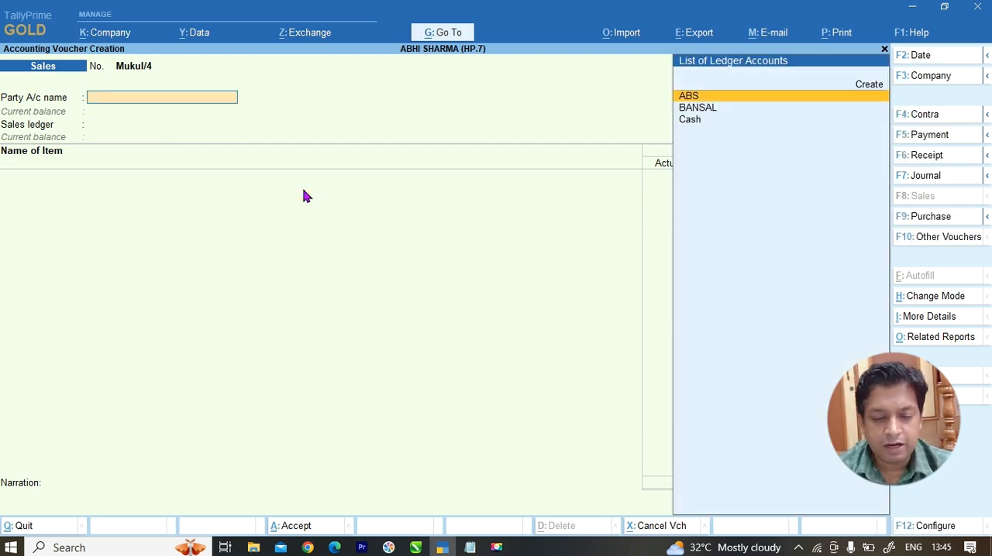
Step: Leave voucher entry and view the PHONE stock group in the Stock Summary
{"action": "key", "text": "Escape"}
{"action": "key", "text": "Down"}
{"action": "key", "text": "Down"}
{"action": "key", "text": "Down"}
{"action": "key", "text": "Down"}
{"action": "key", "text": "Down"}
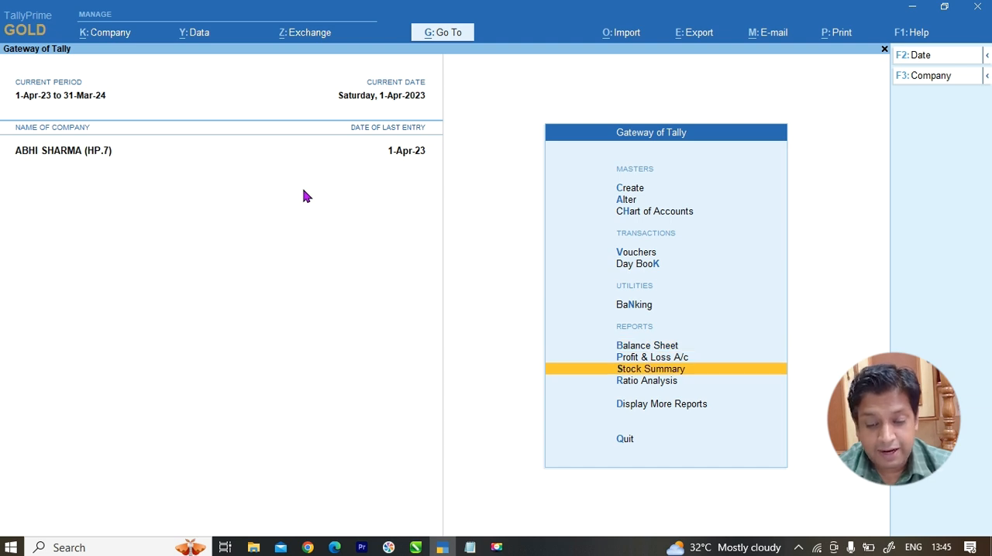
{"action": "key", "text": "Return"}
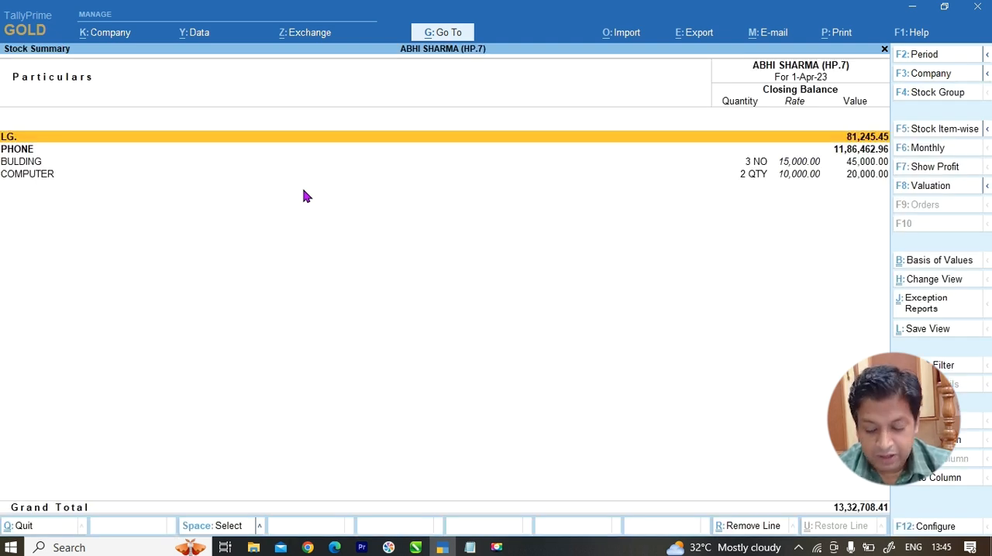
{"action": "key", "text": "Down"}
{"action": "key", "text": "Return"}
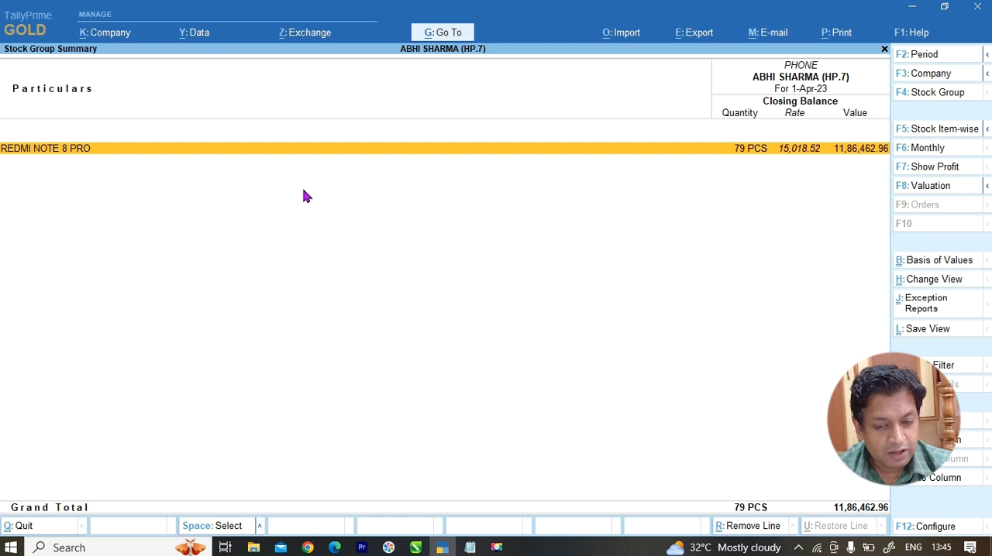
Step: Drill down through REDMI NOTE 8 PRO's April stock movements to open its Cash sales voucher
{"action": "left_click", "coordinate": [738, 158]}
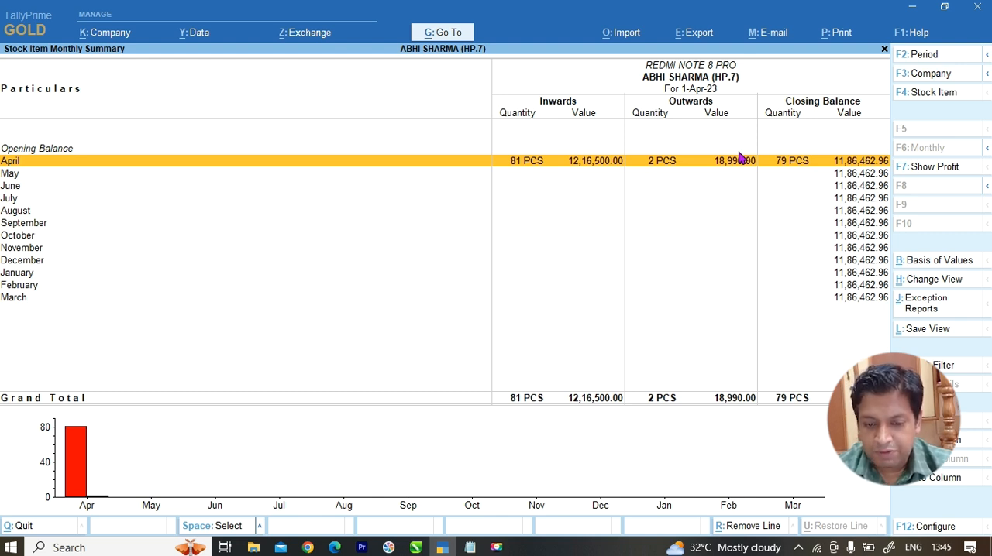
{"action": "double_click", "coordinate": [740, 158]}
{"action": "left_click", "coordinate": [740, 154]}
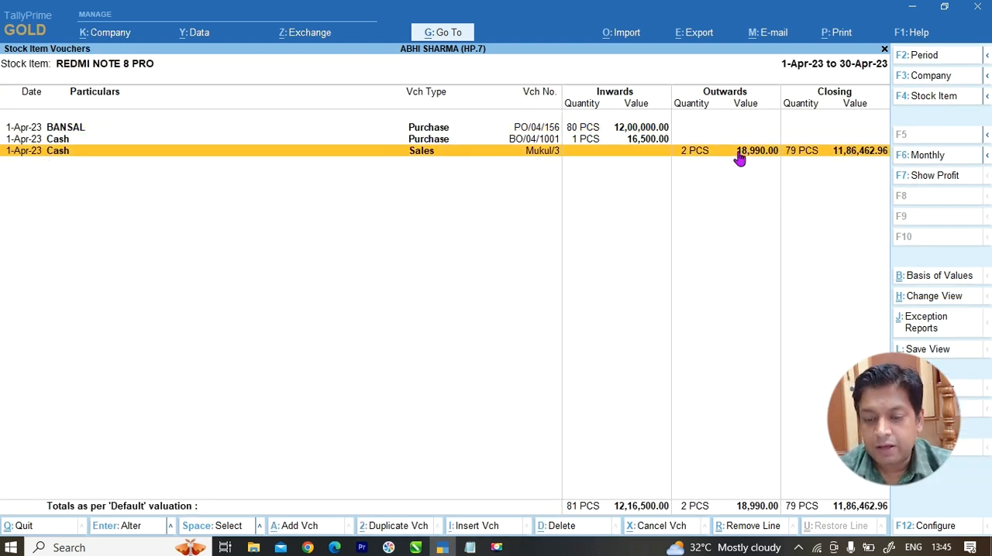
{"action": "left_click", "coordinate": [739, 154]}
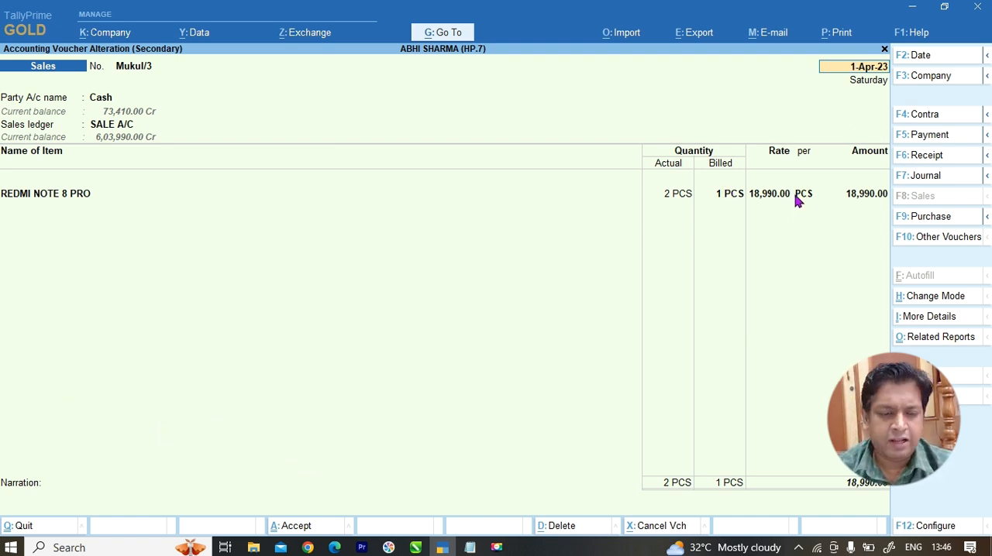
Step: Enable the Discount column in invoices in the company features and save the settings
{"action": "key", "text": "F11"}
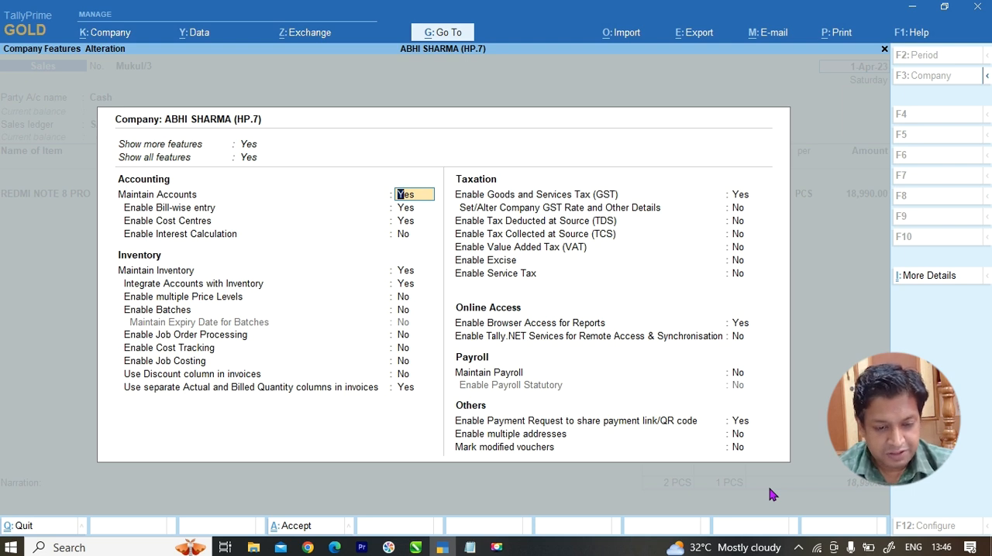
{"action": "key", "text": "Down"}
{"action": "key", "text": "Down"}
{"action": "key", "text": "Down"}
{"action": "key", "text": "Down"}
{"action": "key", "text": "Down"}
{"action": "key", "text": "Down"}
{"action": "key", "text": "Down"}
{"action": "key", "text": "Down"}
{"action": "key", "text": "Down"}
{"action": "key", "text": "Down"}
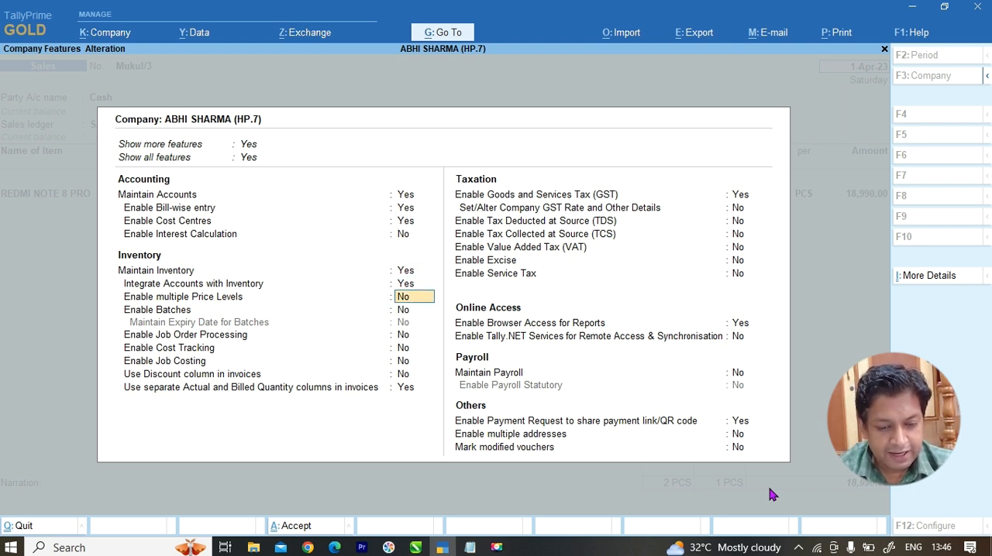
{"action": "key", "text": "Down"}
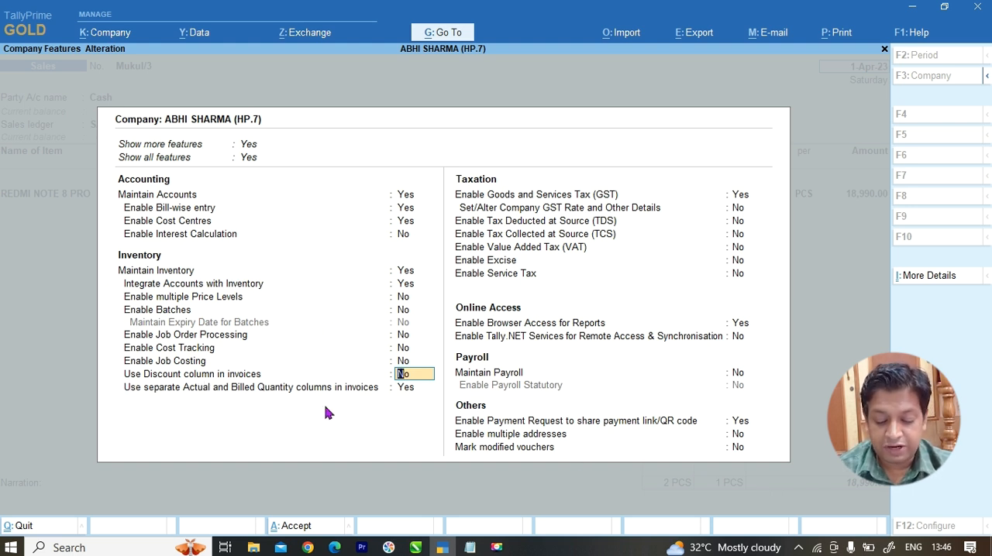
{"action": "type", "text": "y"}
{"action": "key", "text": "Return"}
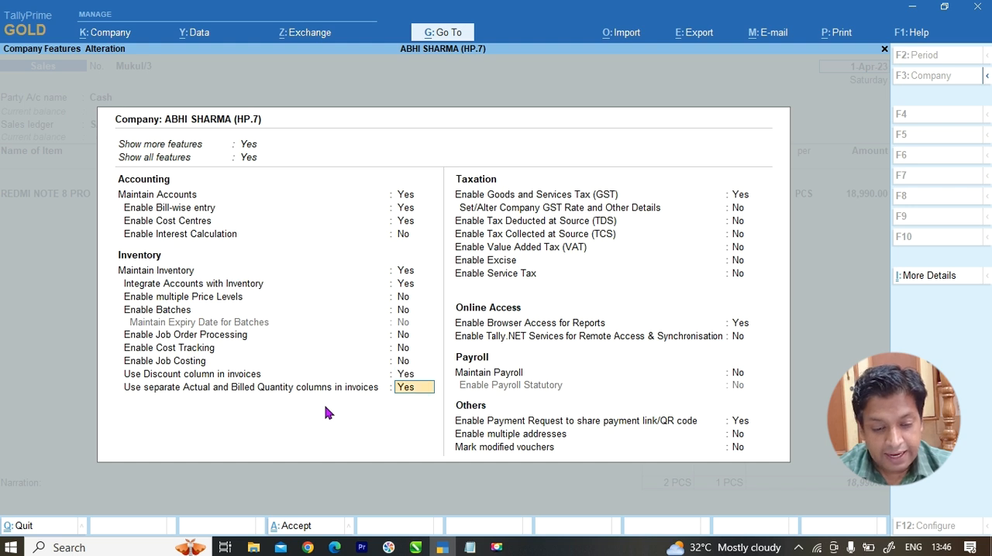
{"action": "key", "text": "ctrl+a"}
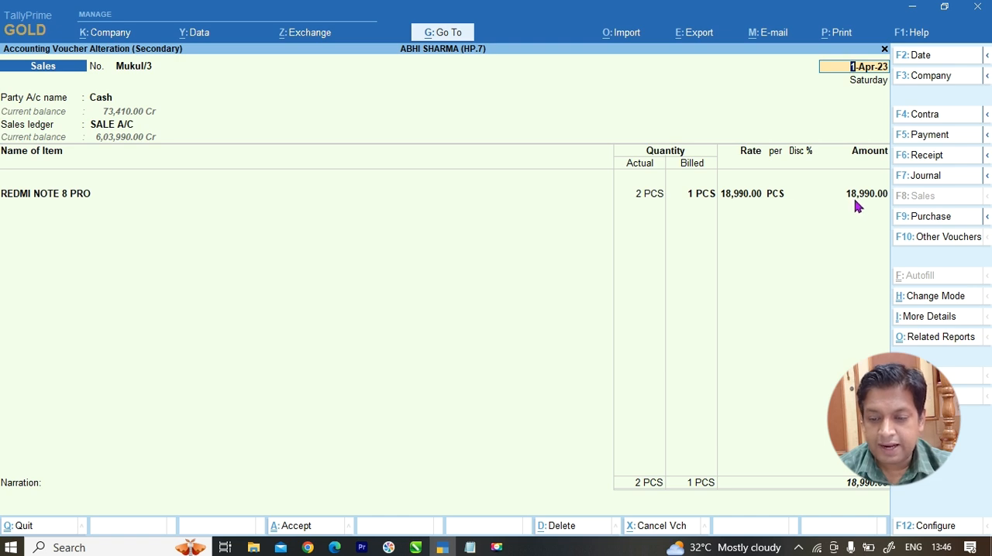
Step: Apply a 10% discount to REDMI NOTE 8 PRO in the sales voucher and save the voucher
{"action": "left_click", "coordinate": [799, 195]}
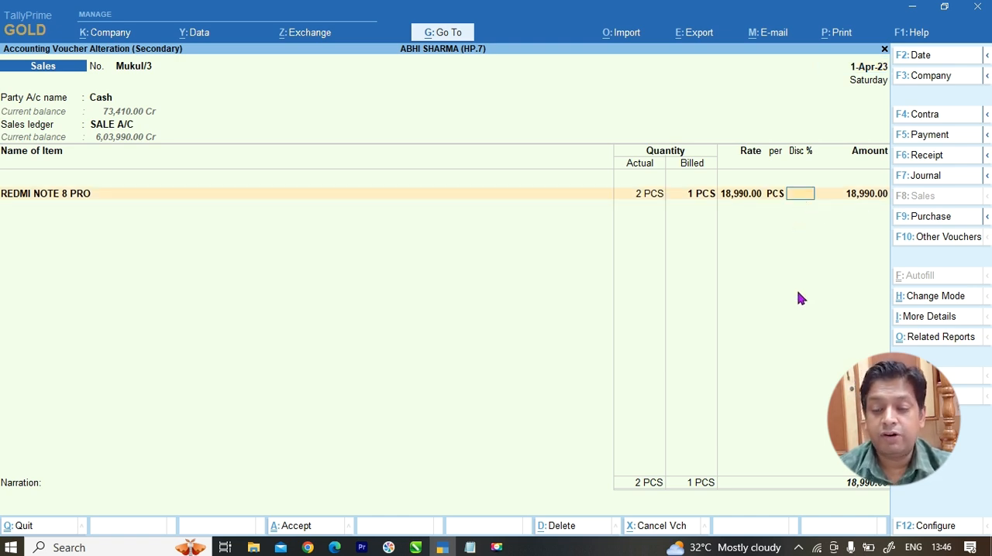
{"action": "type", "text": "10"}
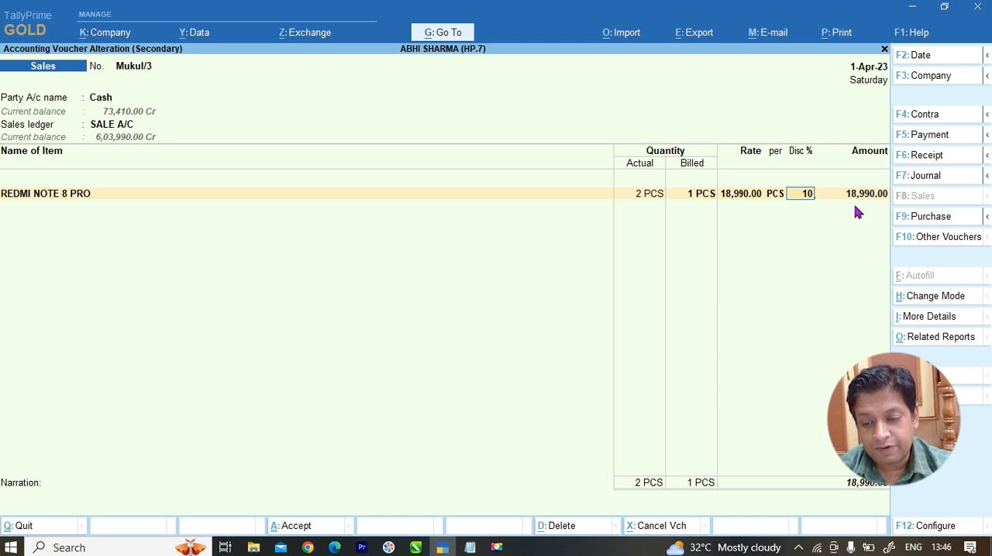
{"action": "key", "text": "Return"}
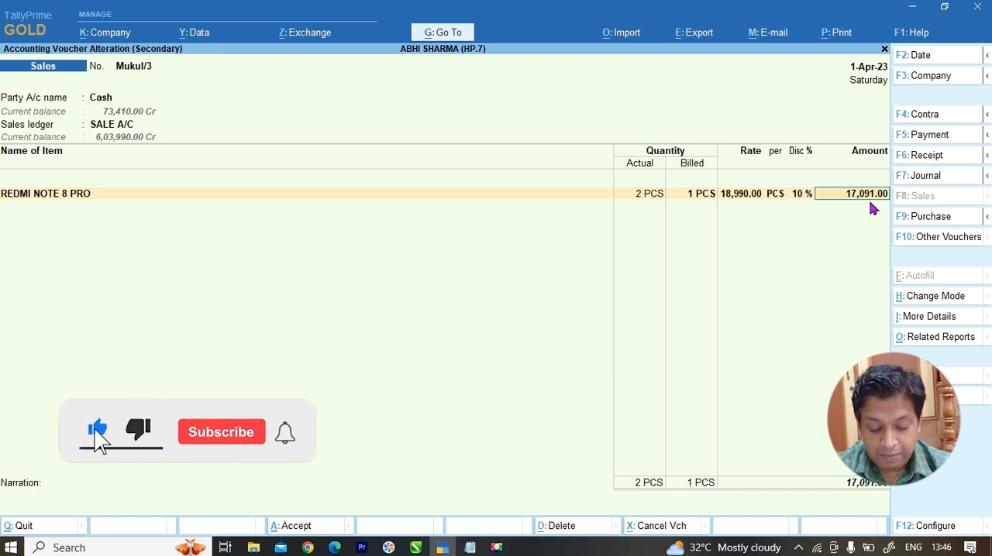
{"action": "key", "text": "ctrl"}
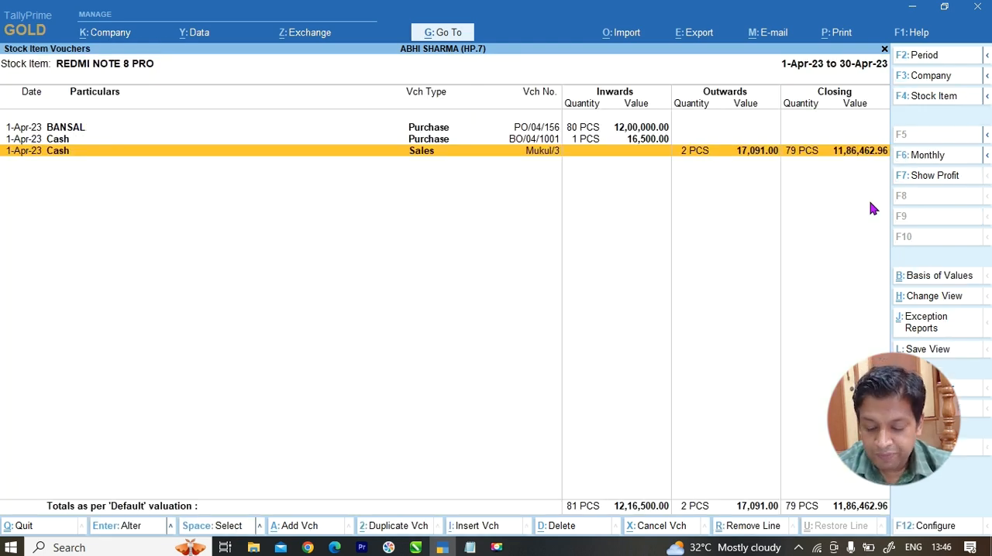
Step: Reopen the Cash sales voucher, preview its printed invoice at enlarged size to check the item line, and return to the print settings
{"action": "key", "text": "Return"}
{"action": "key", "text": "alt+p"}
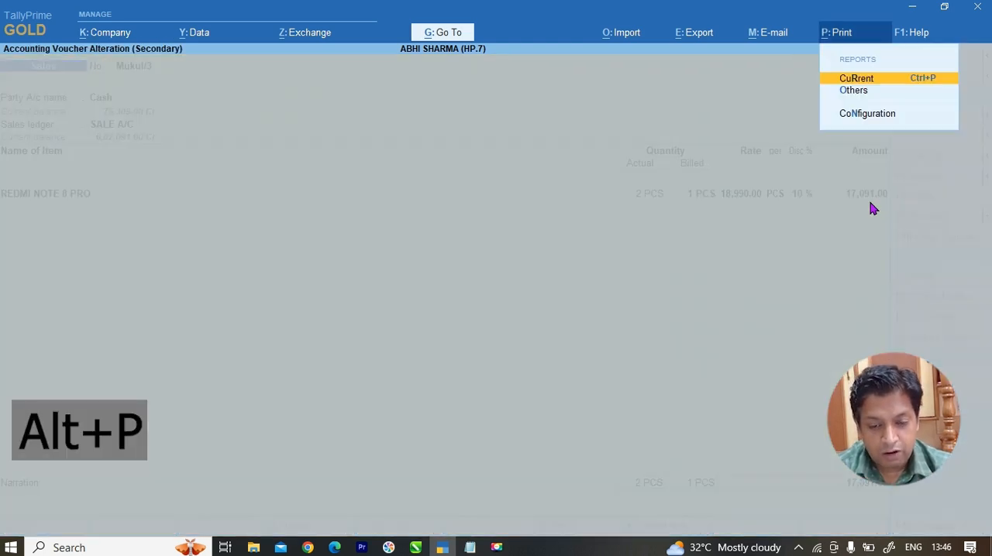
{"action": "key", "text": "Return"}
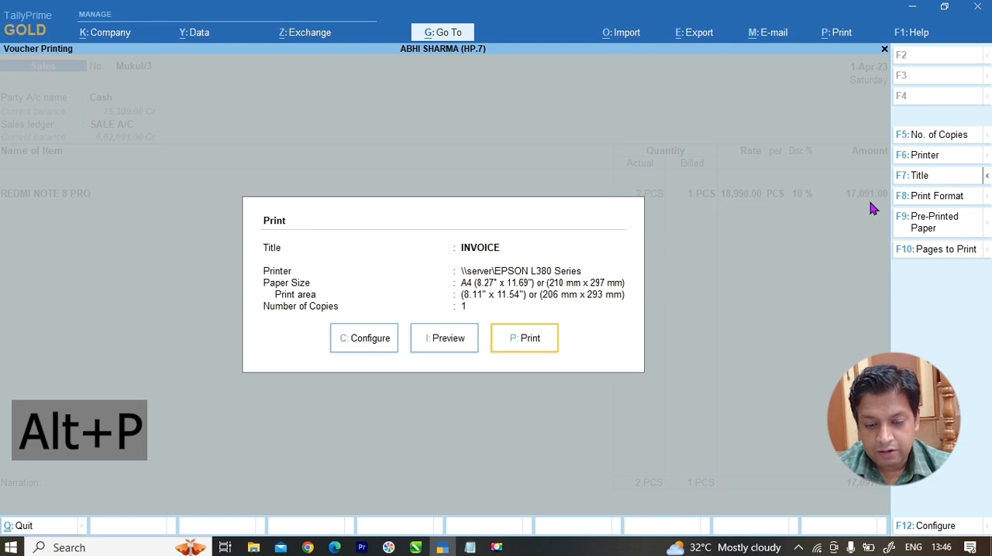
{"action": "key", "text": "i"}
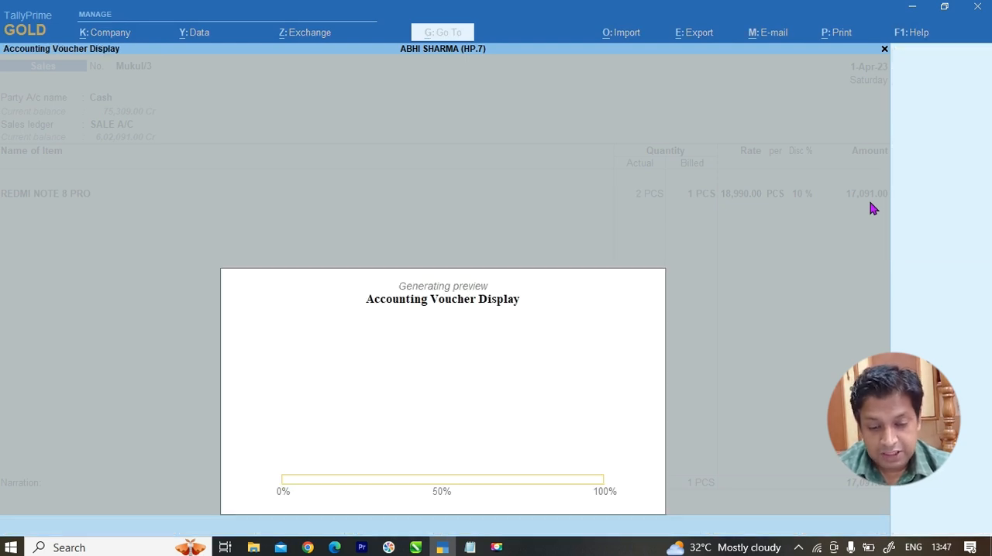
{"action": "key", "text": "Return"}
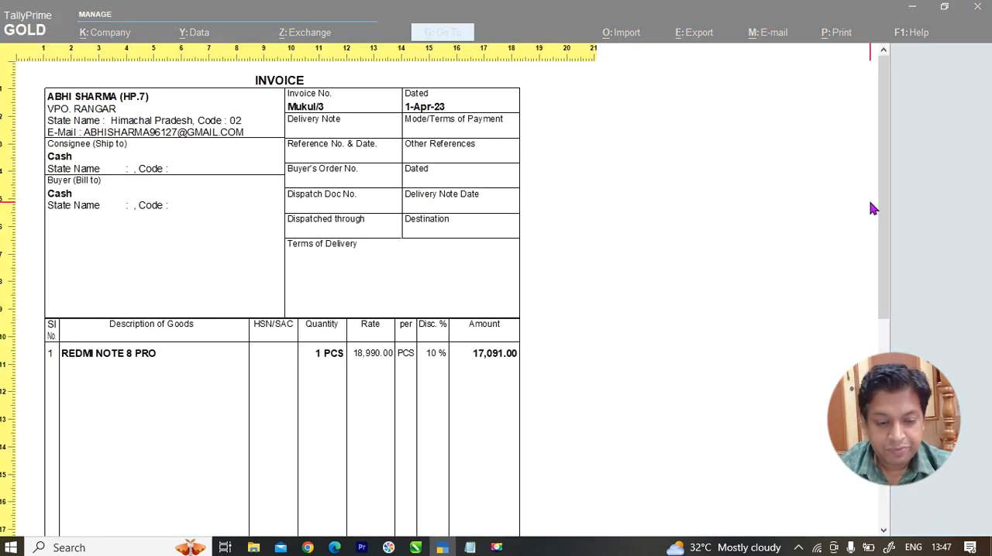
{"action": "scroll", "coordinate": [368, 334], "scroll_direction": "down", "scroll_amount": 1}
{"action": "scroll", "coordinate": [302, 322], "scroll_direction": "down", "scroll_amount": 1}
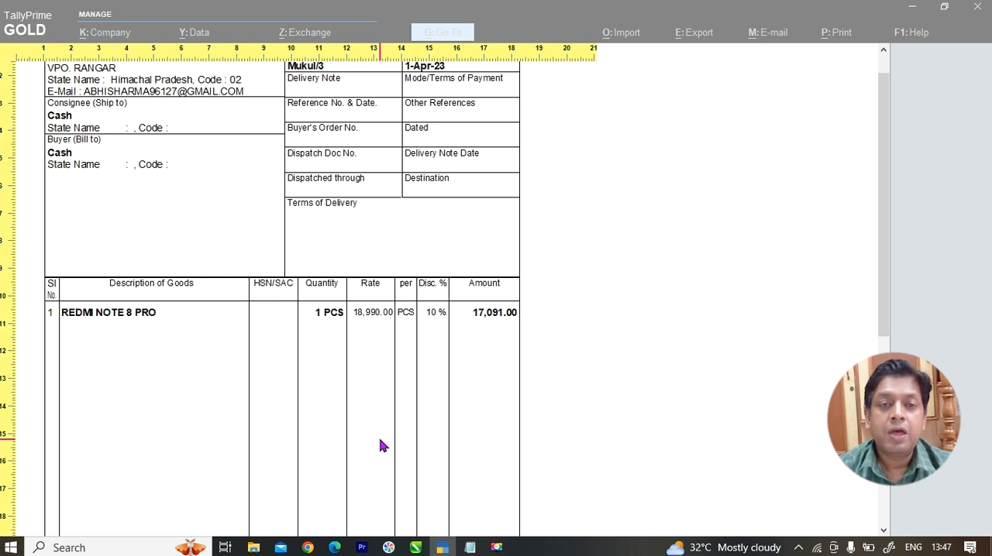
{"action": "key", "text": "Escape"}
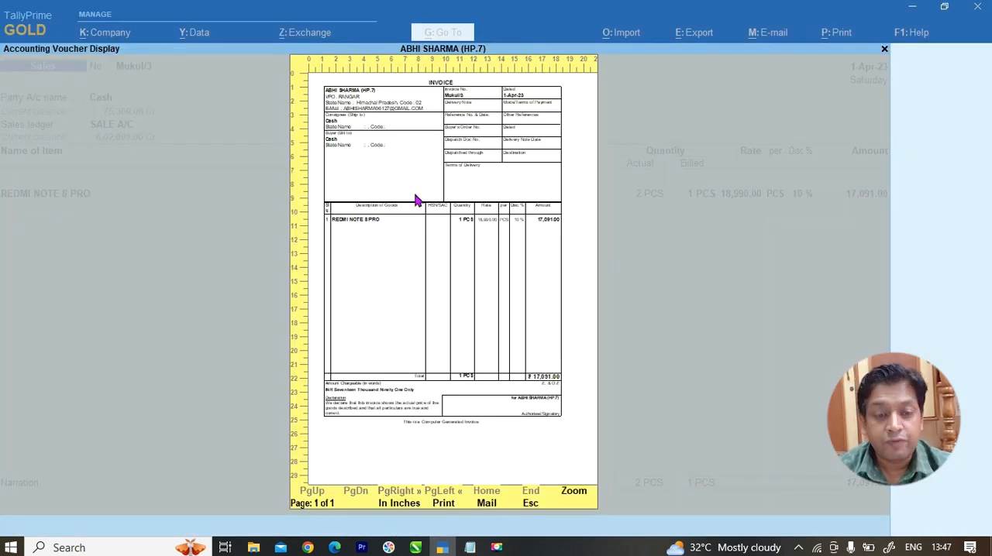
{"action": "key", "text": "Escape"}
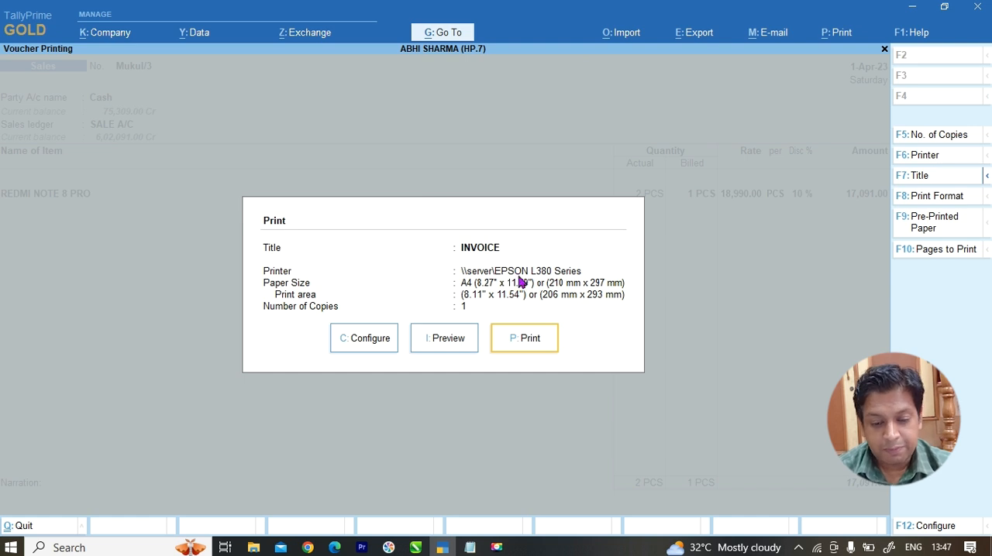
Step: Set Show Actual Quantity to Yes in the invoice's print configuration and accept the configuration
{"action": "left_click", "coordinate": [371, 343]}
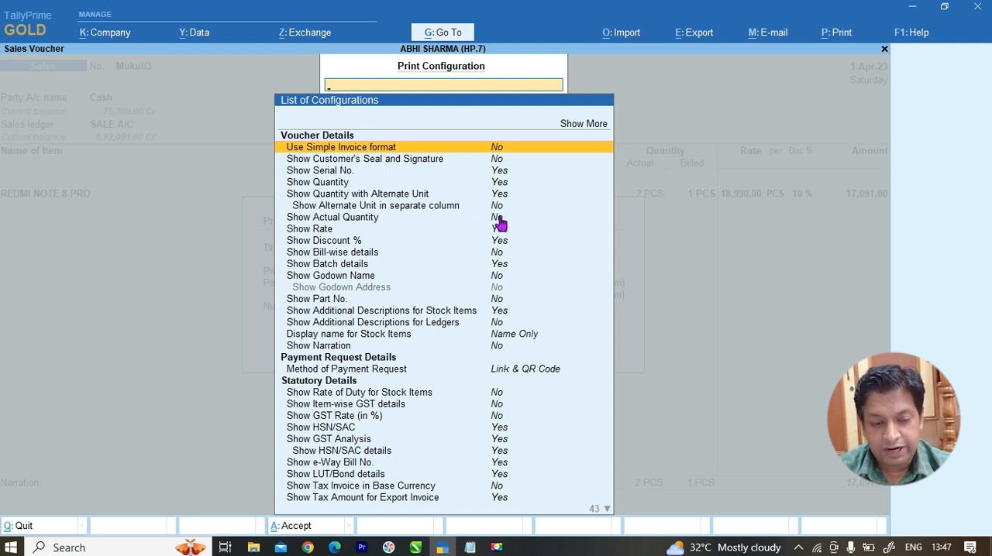
{"action": "type", "text": "Y"}
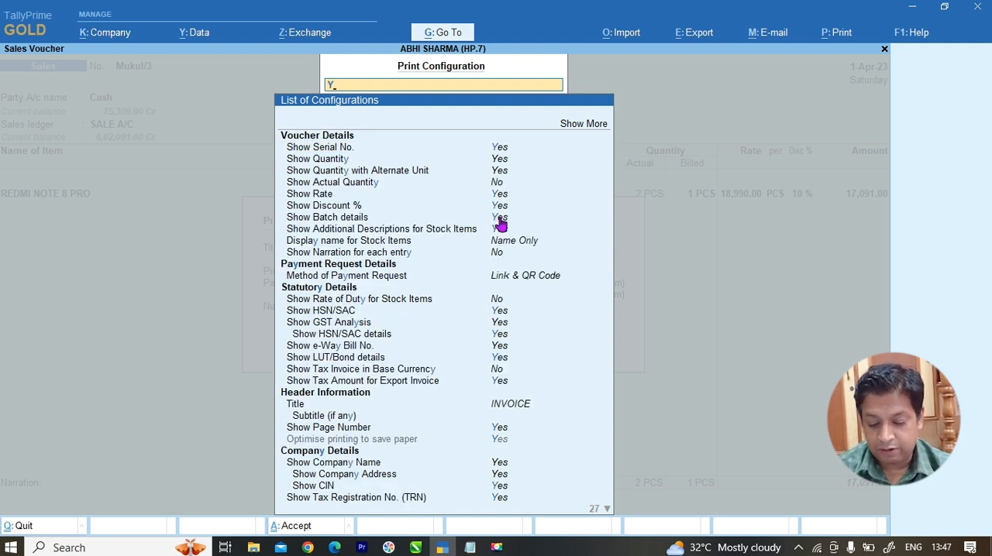
{"action": "key", "text": "ctrl"}
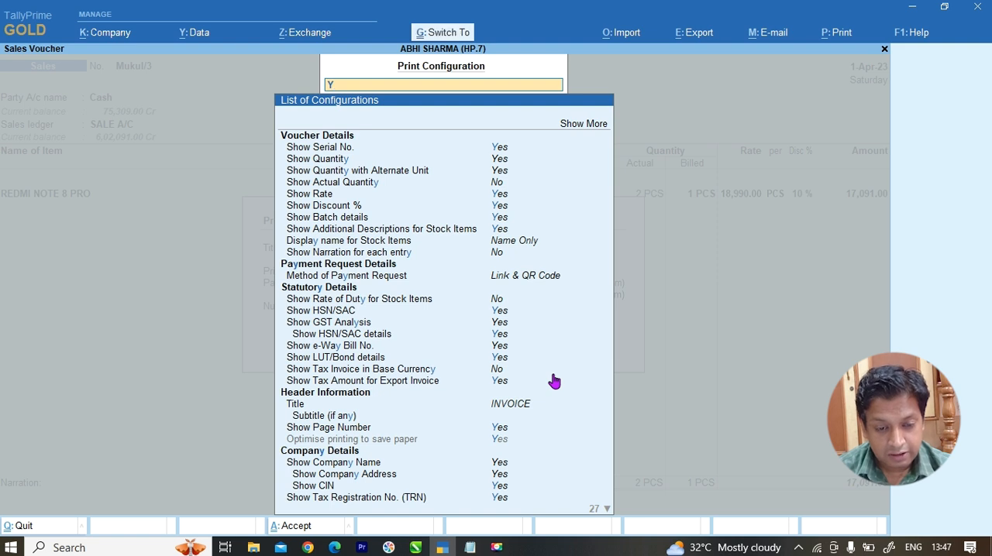
{"action": "left_click", "coordinate": [497, 191]}
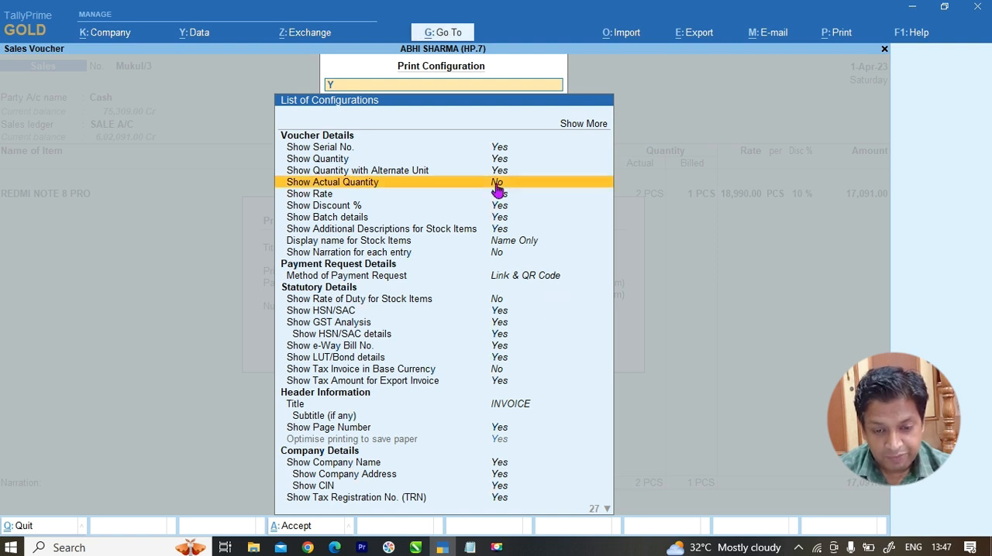
{"action": "left_click", "coordinate": [496, 186]}
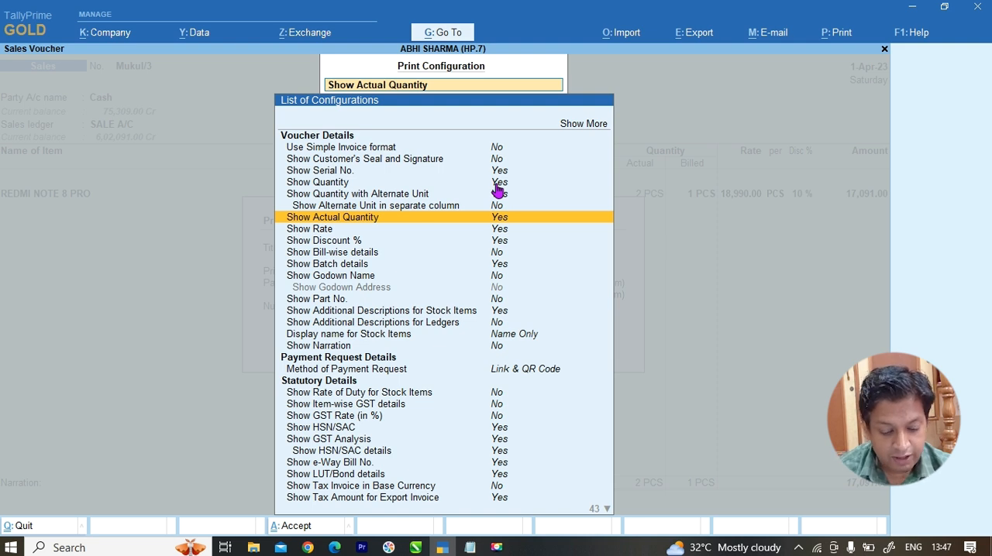
{"action": "key", "text": "ctrl+a"}
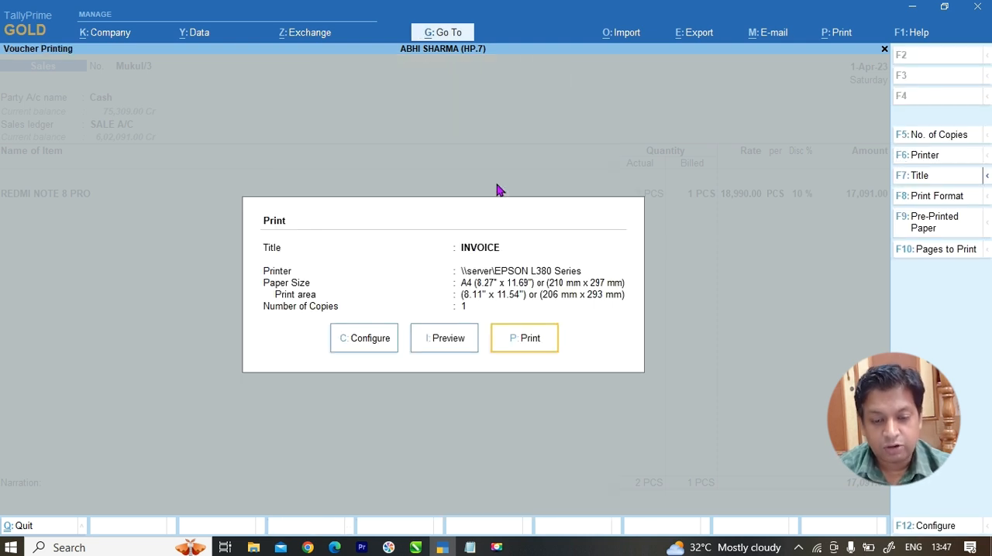
Step: Preview the invoice again and zoom in to examine the shipped and billed quantity columns
{"action": "left_click", "coordinate": [446, 337]}
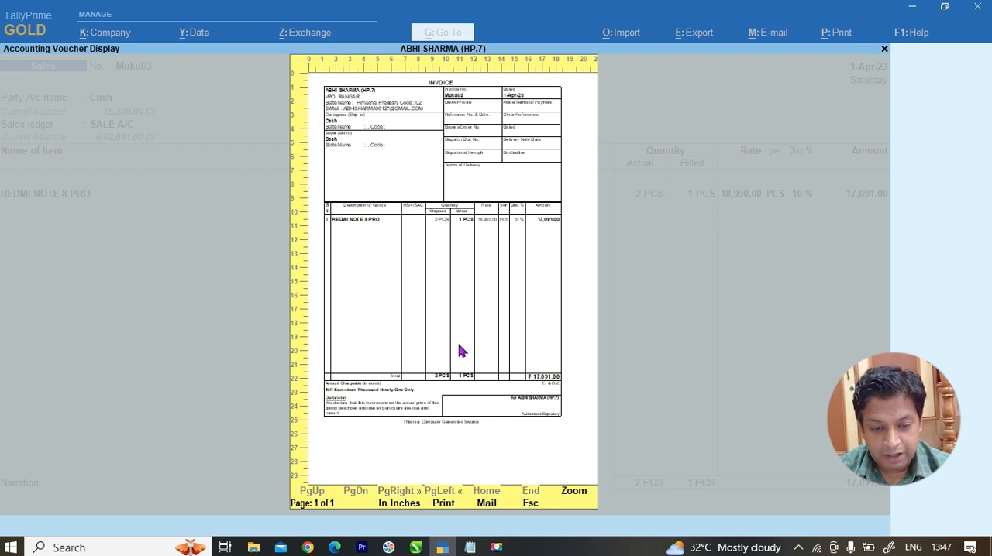
{"action": "left_click", "coordinate": [456, 364]}
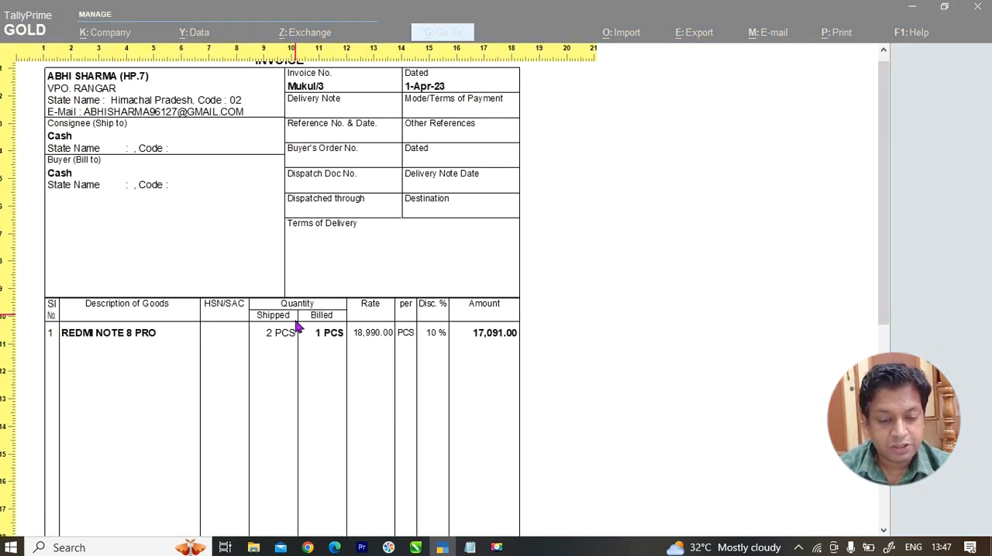
{"action": "scroll", "coordinate": [294, 333], "scroll_direction": "down", "scroll_amount": 1}
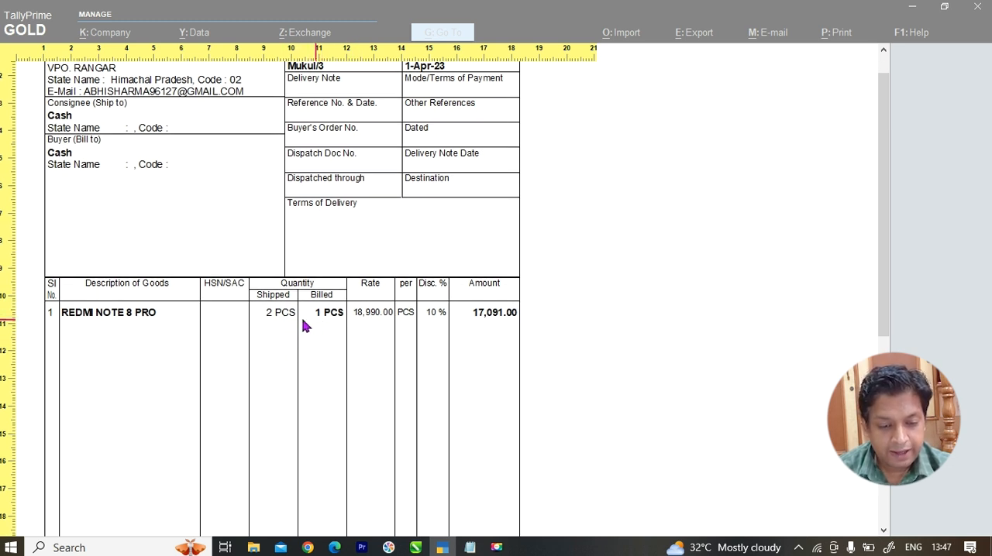